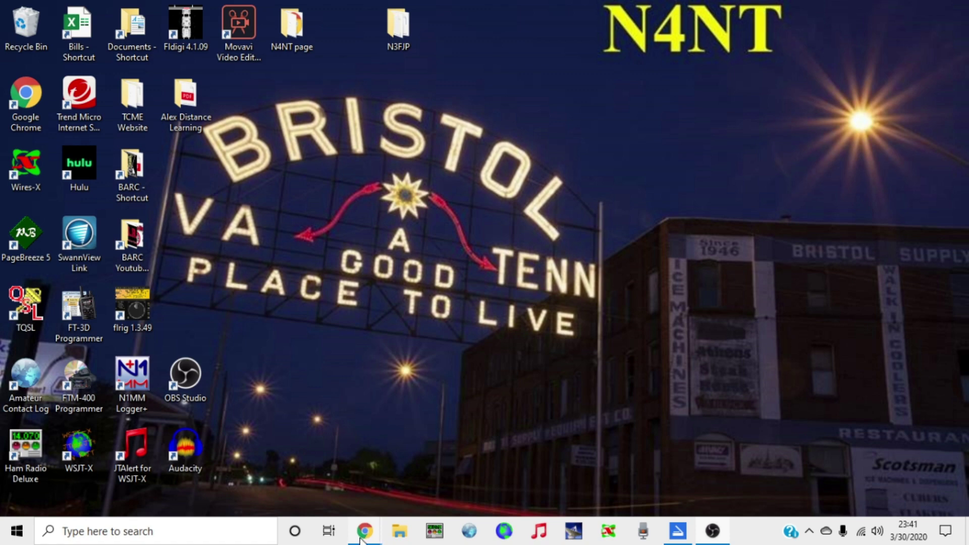
Download The Friendly Bunch.prf attachment from the club roster email in Gmail.
mouse_move(364, 530)
click(406, 477)
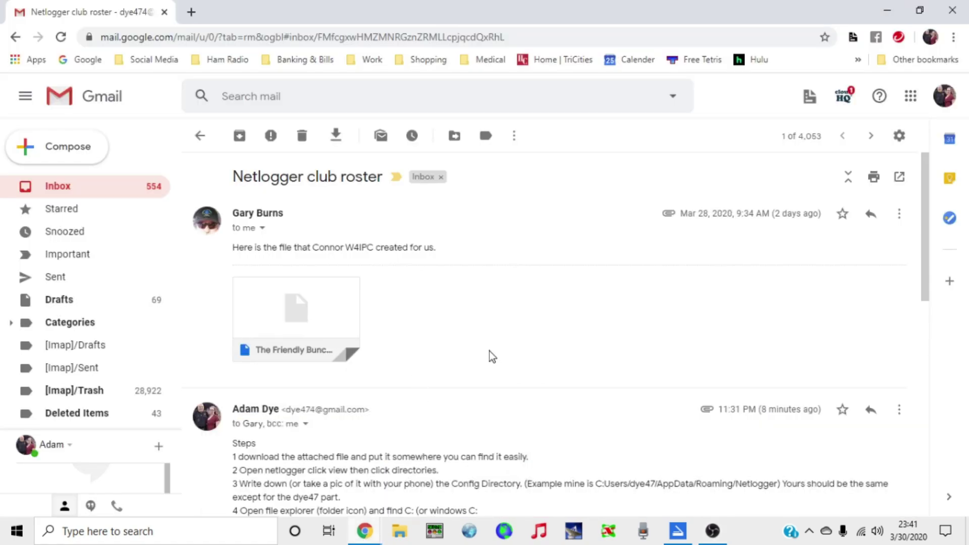
mouse_move(275, 316)
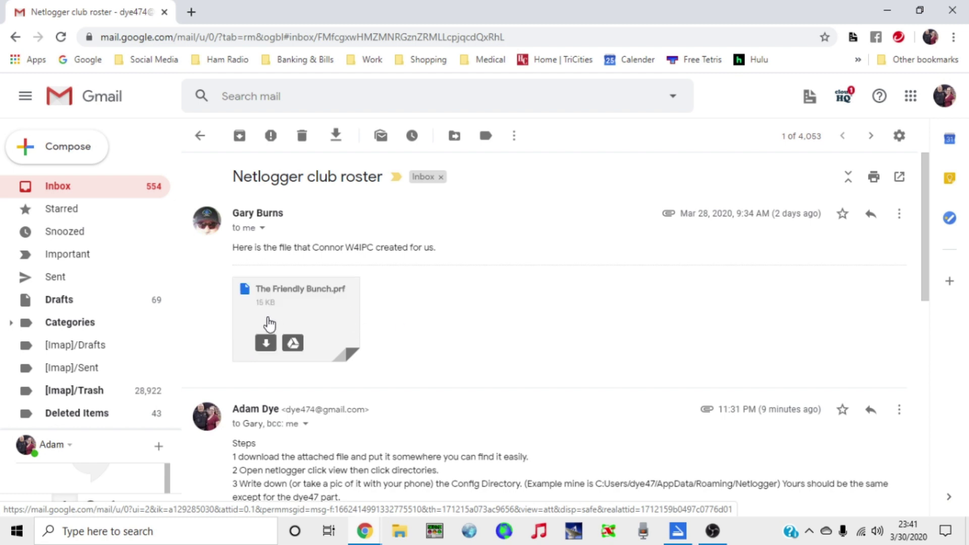
click(266, 344)
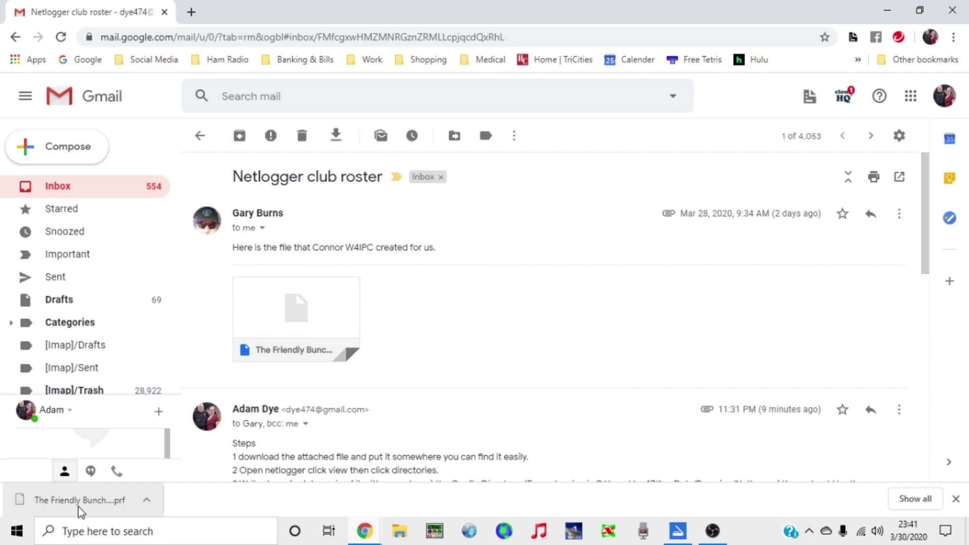
Check the downloaded file's options, then minimize Chrome to show the desktop.
click(146, 500)
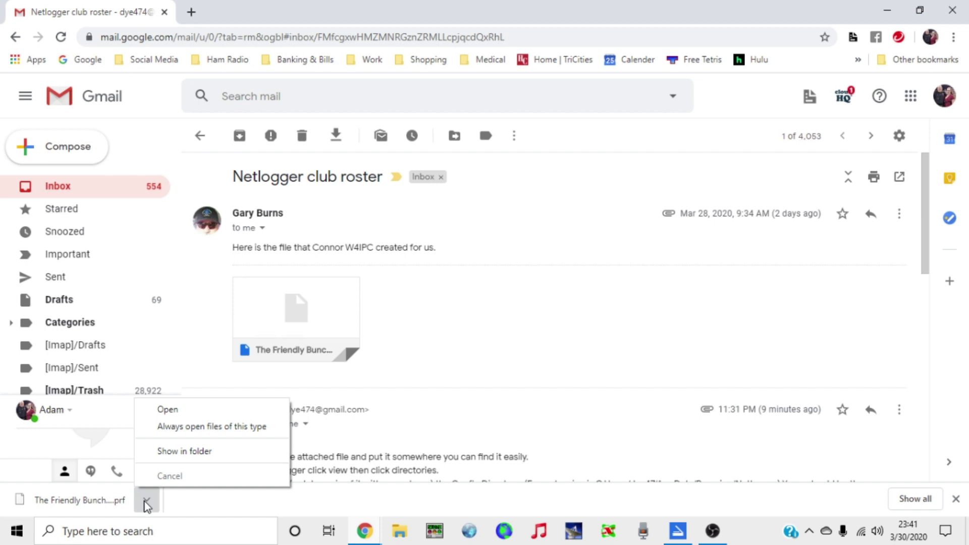
click(204, 504)
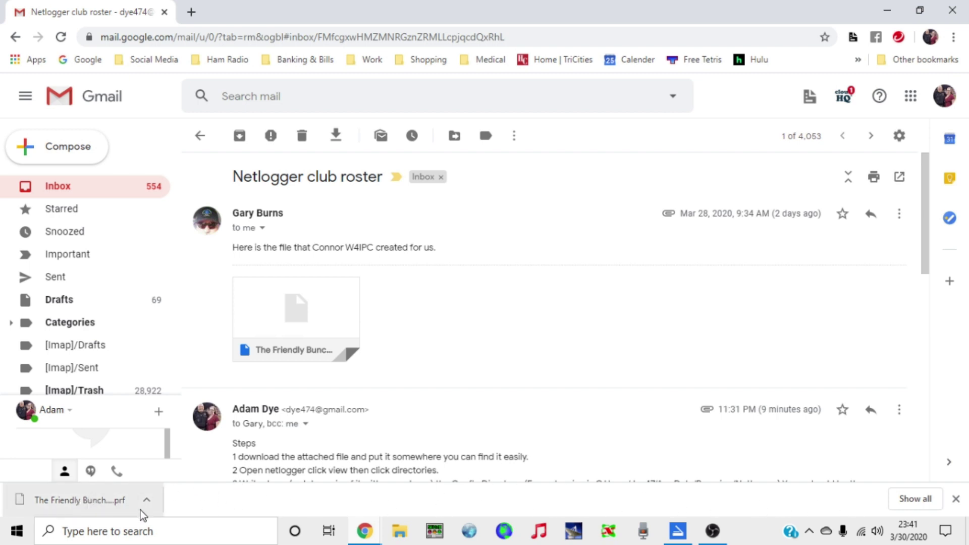
click(894, 9)
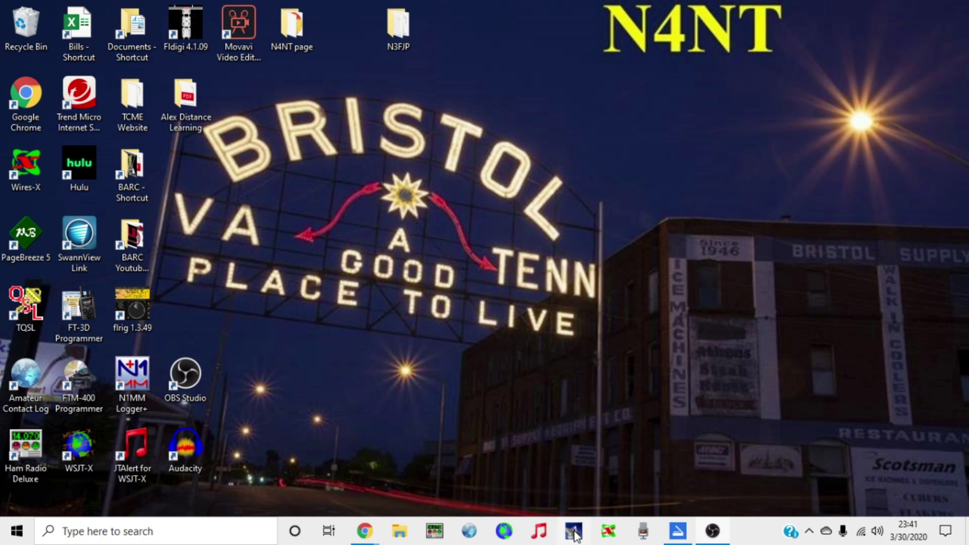
Restore NetLogger and drag the splitter down so the Check-ins grid covers the Contacts pane.
click(574, 533)
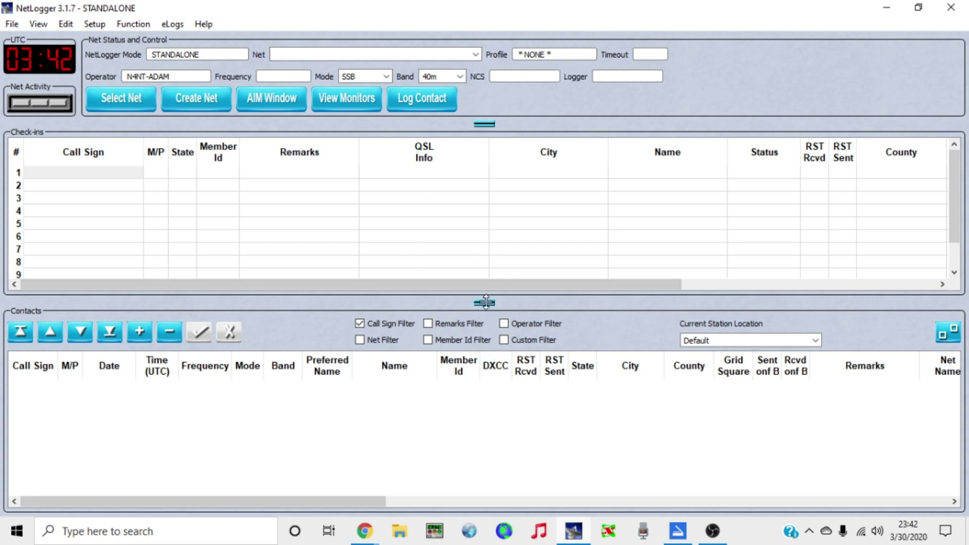
drag(485, 302, 485, 512)
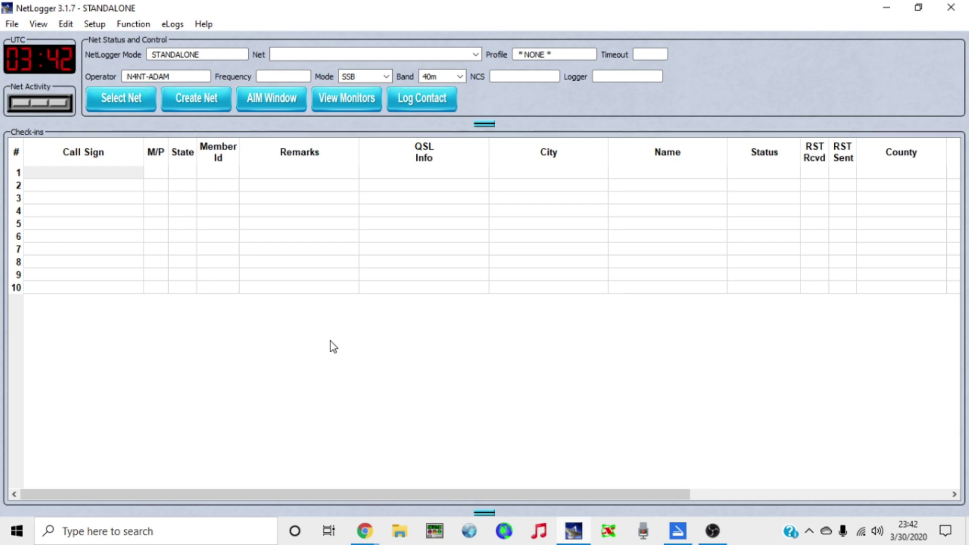
click(41, 25)
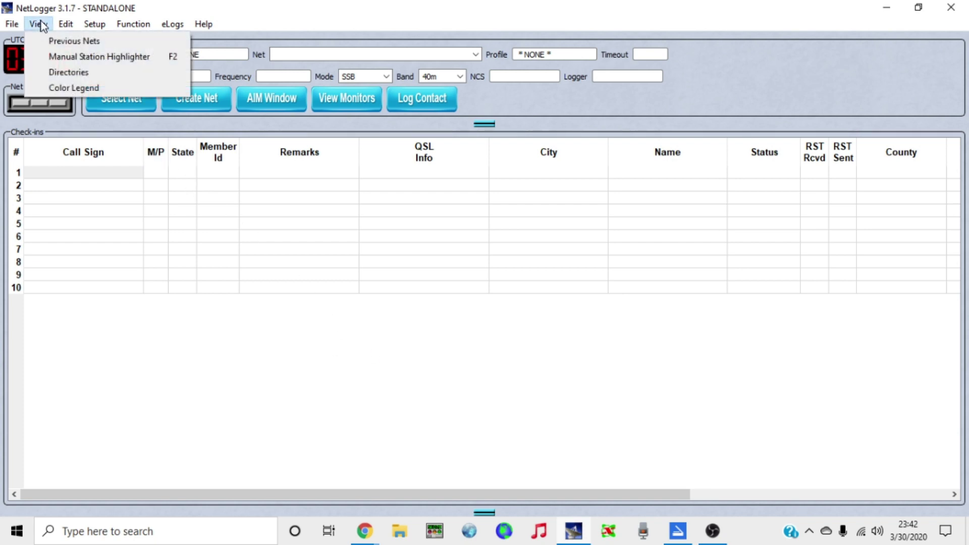
click(66, 74)
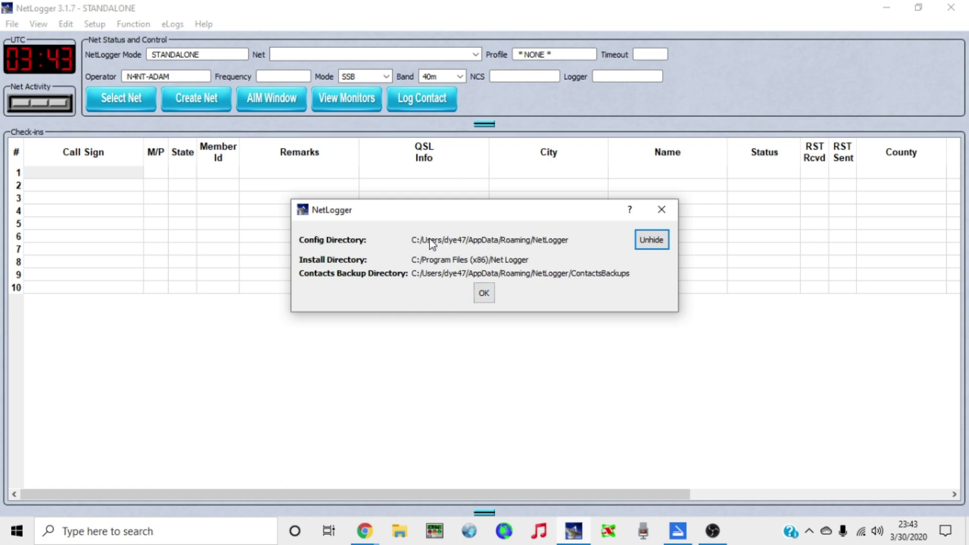
click(483, 294)
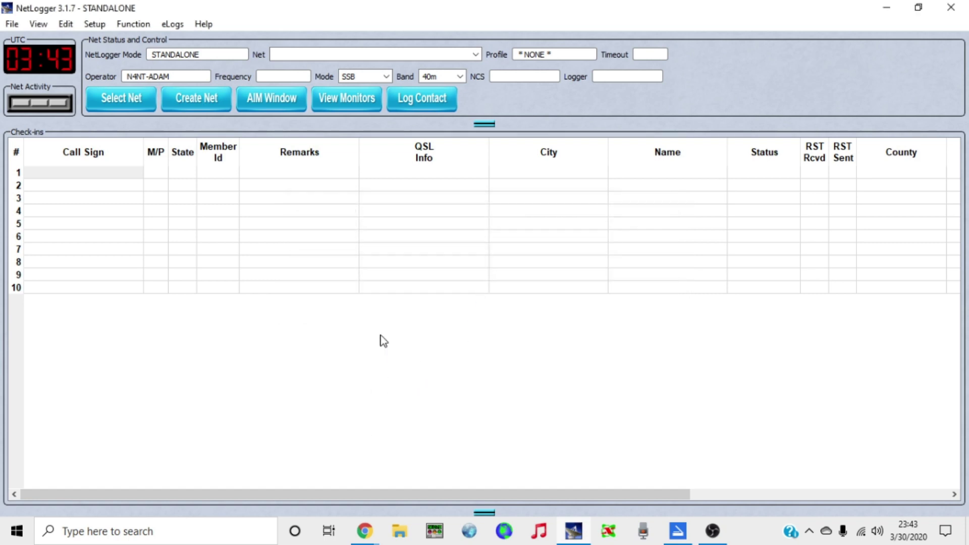
click(886, 10)
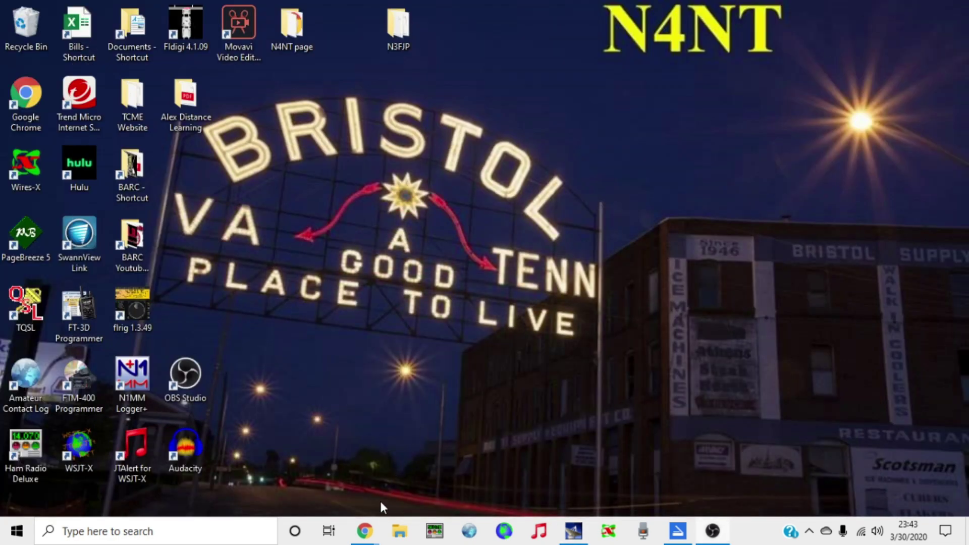
In File Explorer, browse Windows (C:) > Users into the user's home folder.
click(398, 533)
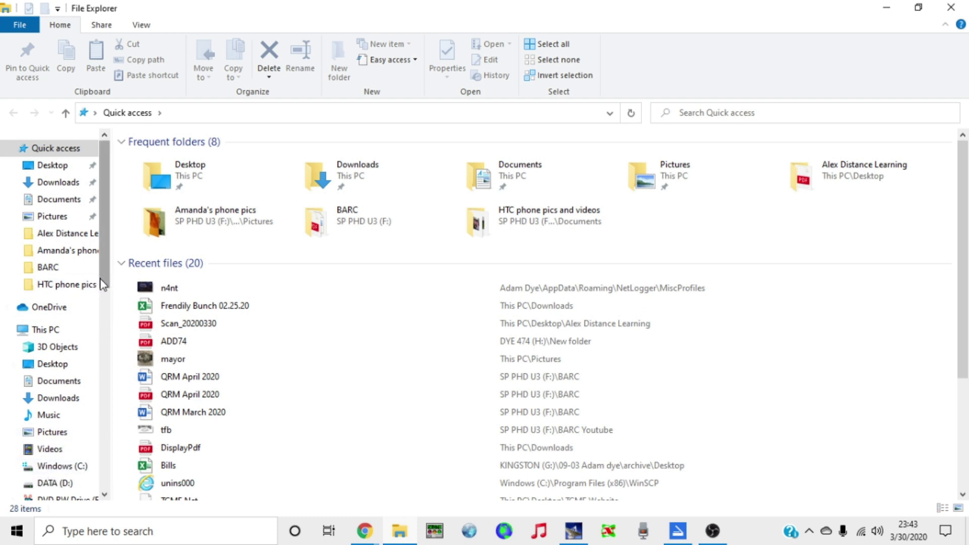
drag(104, 277, 103, 321)
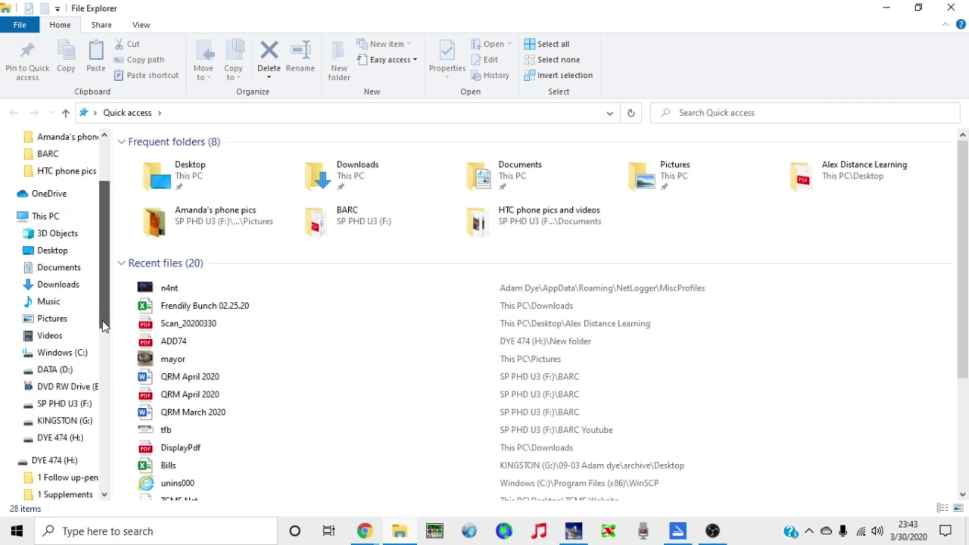
click(46, 355)
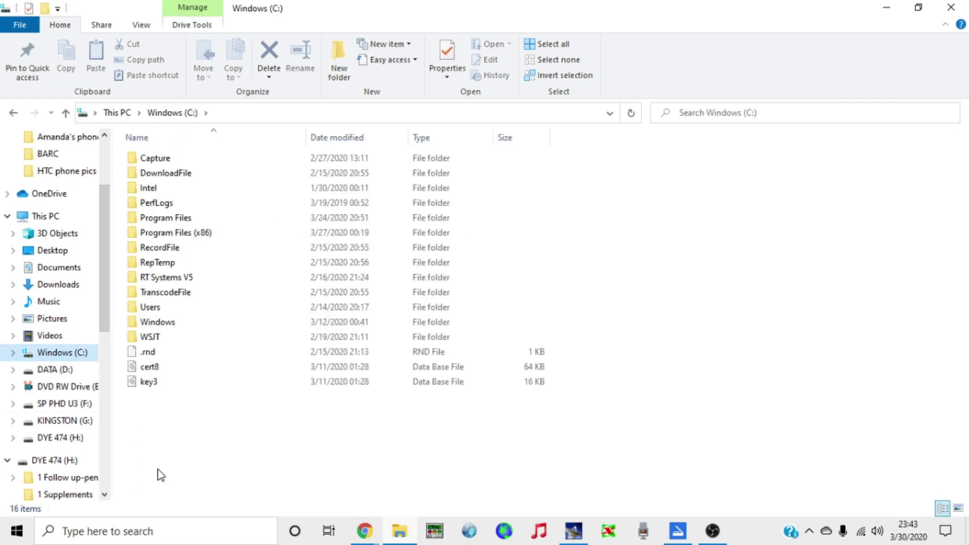
click(146, 311)
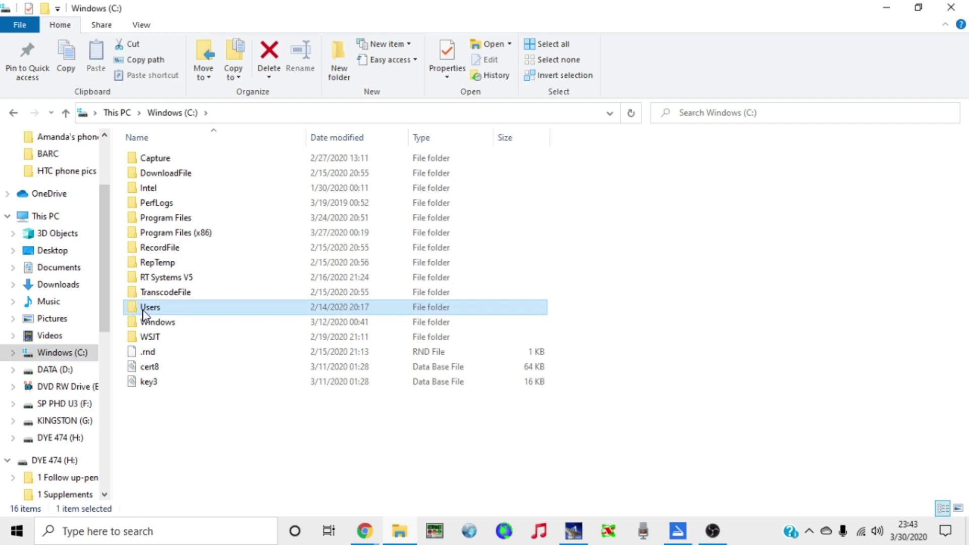
double_click(147, 309)
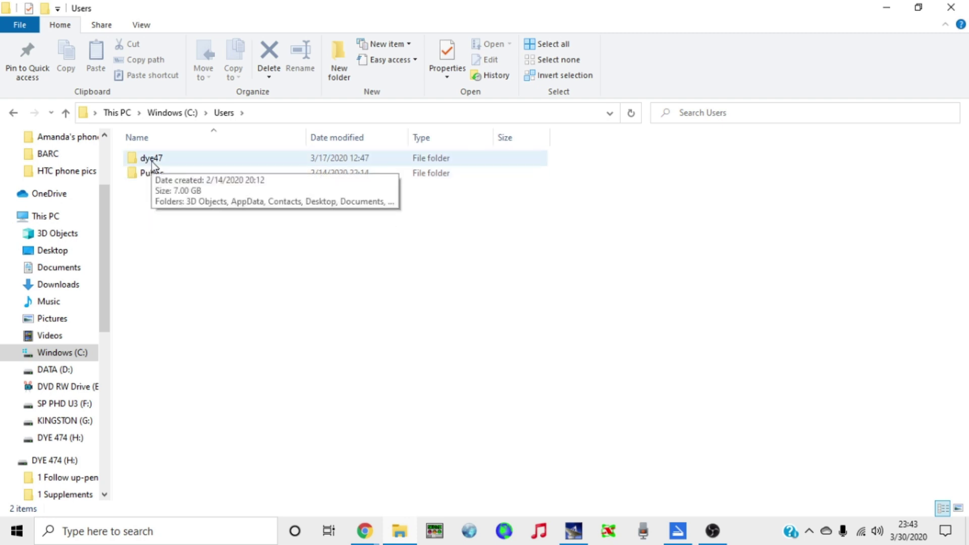
double_click(151, 162)
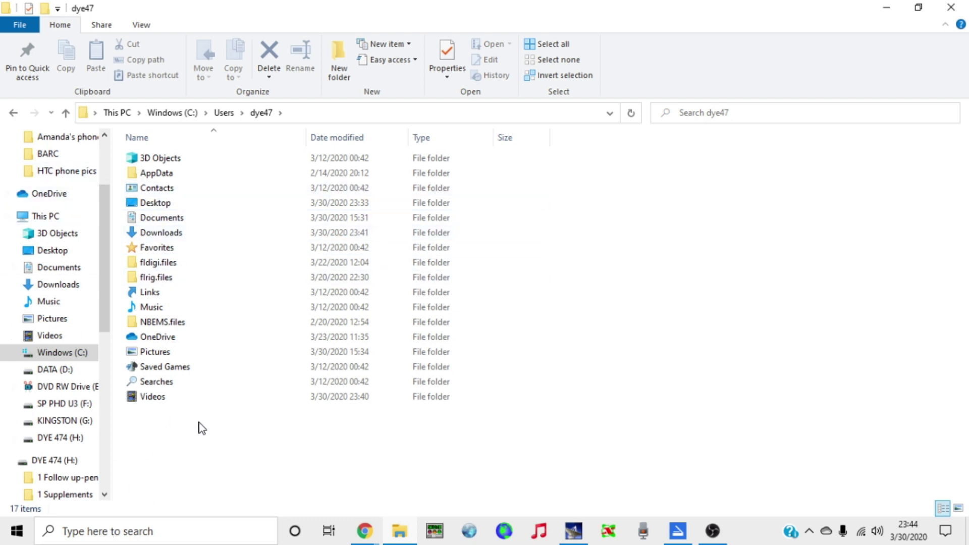
click(145, 531)
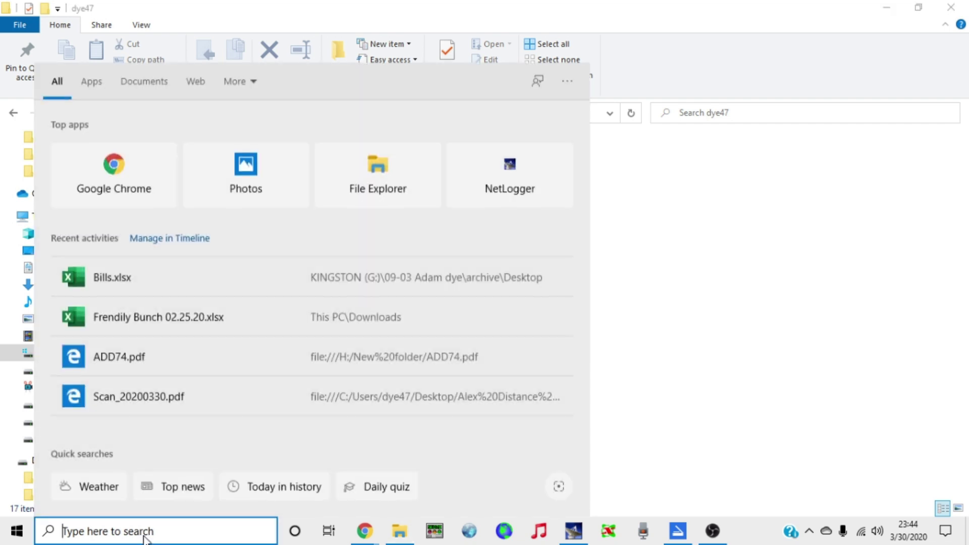
text(appdata)
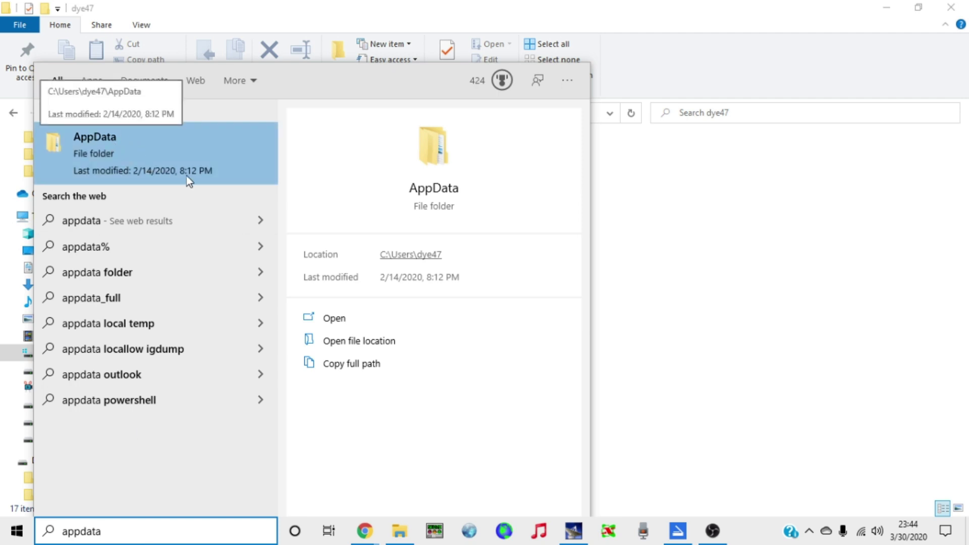
click(705, 262)
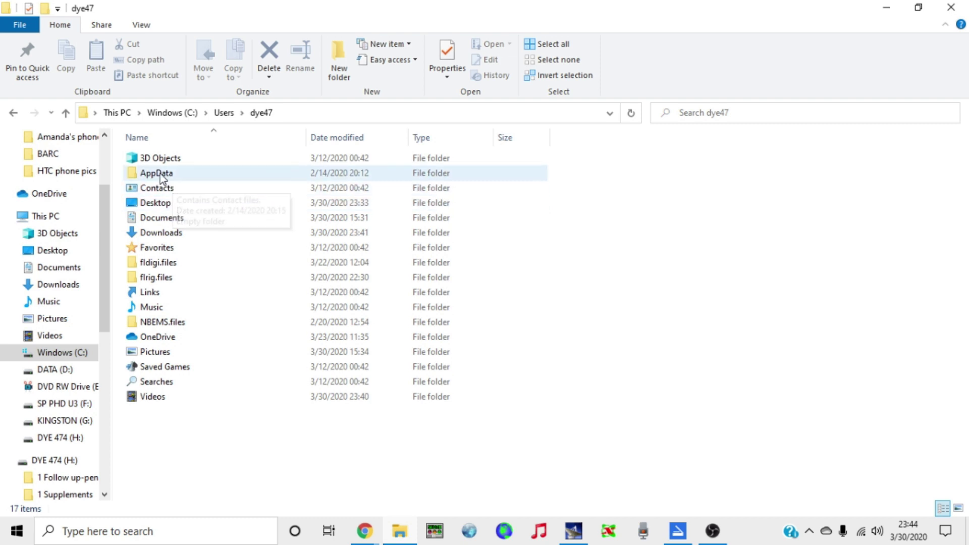
mouse_move(161, 177)
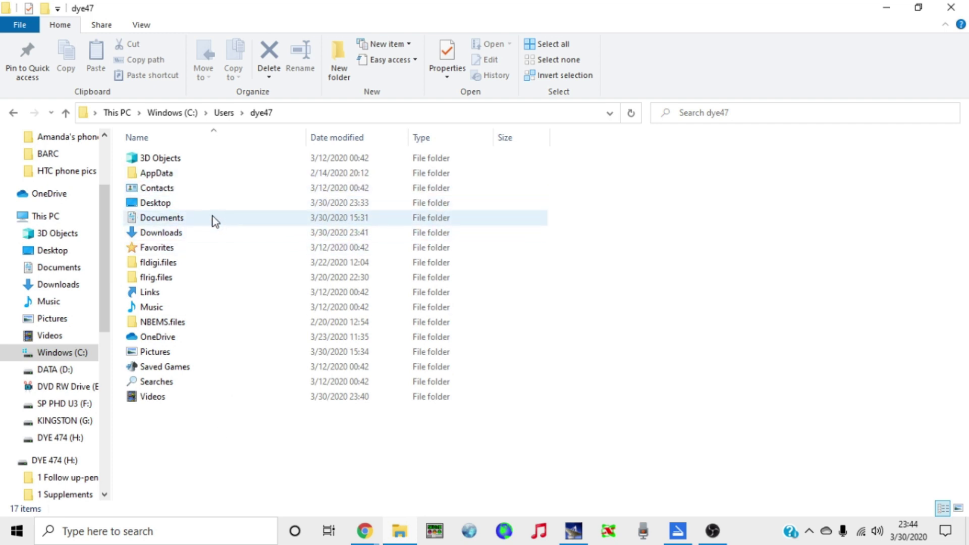
double_click(149, 175)
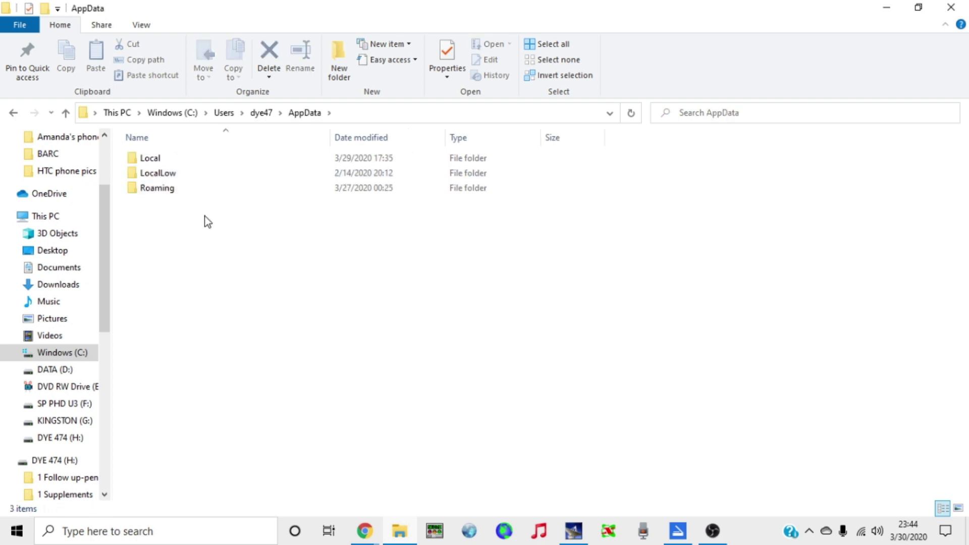
Browse AppData > Roaming > NetLogger > MiscProfiles, then bring Gmail back up.
double_click(149, 188)
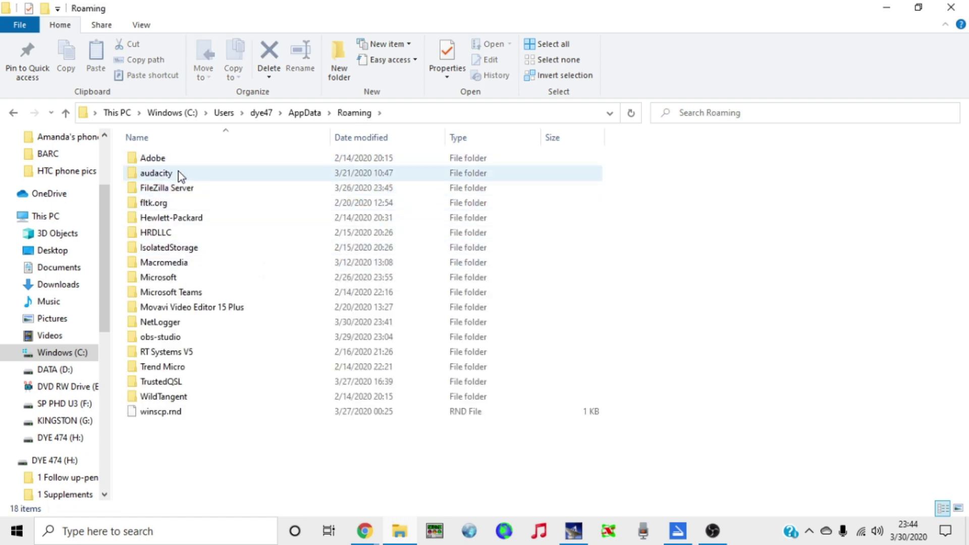
click(163, 325)
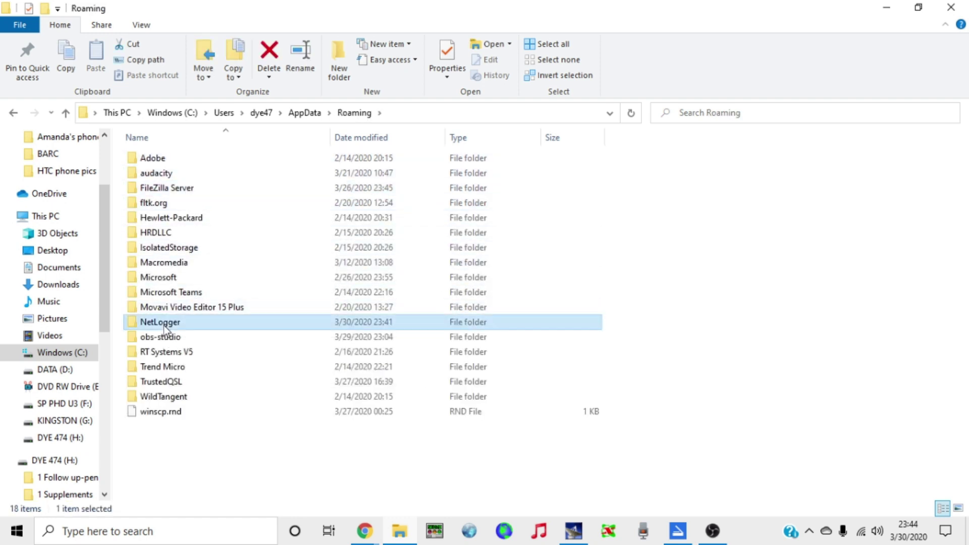
double_click(163, 326)
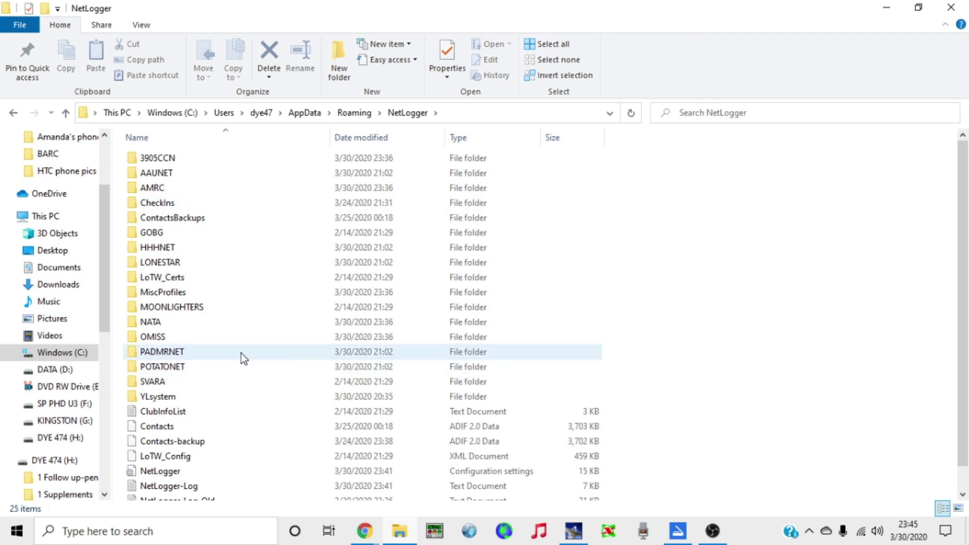
double_click(167, 297)
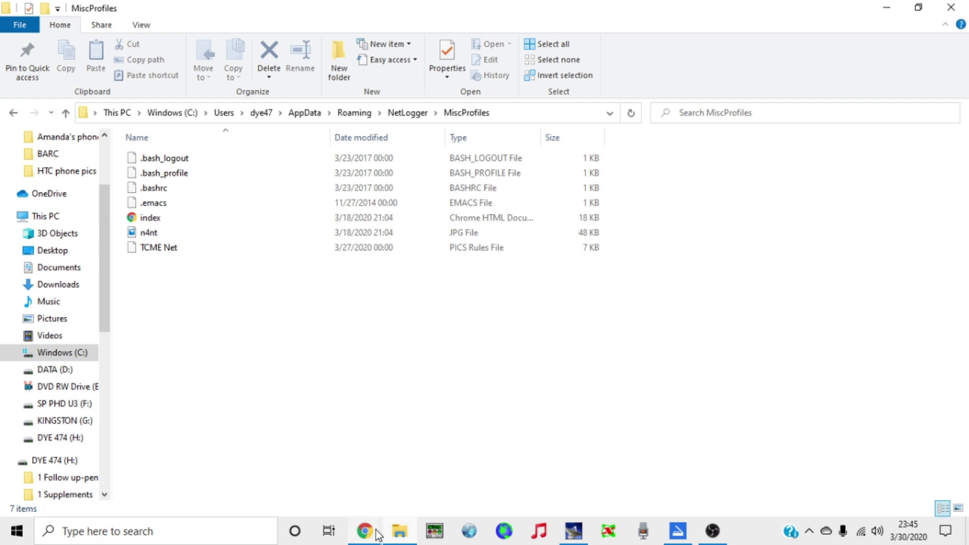
mouse_move(373, 532)
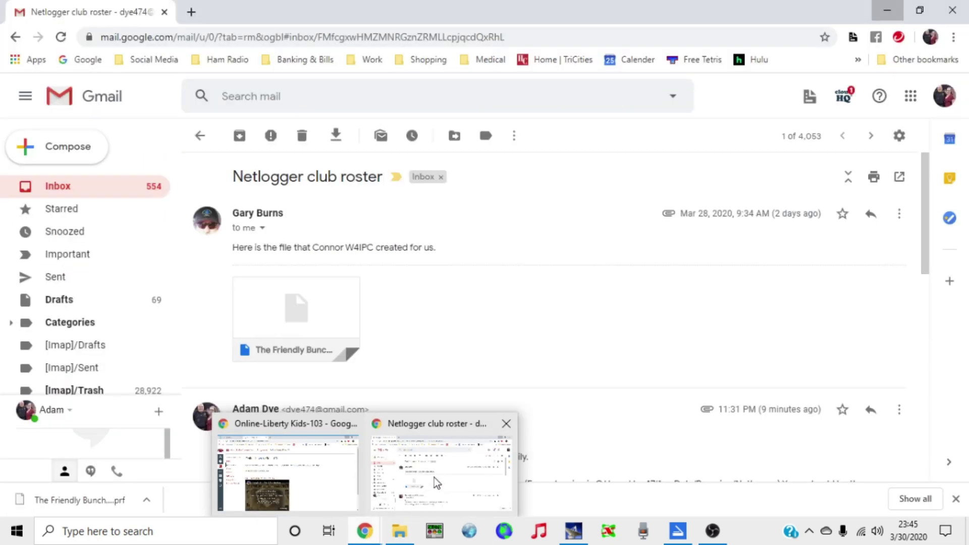
click(434, 477)
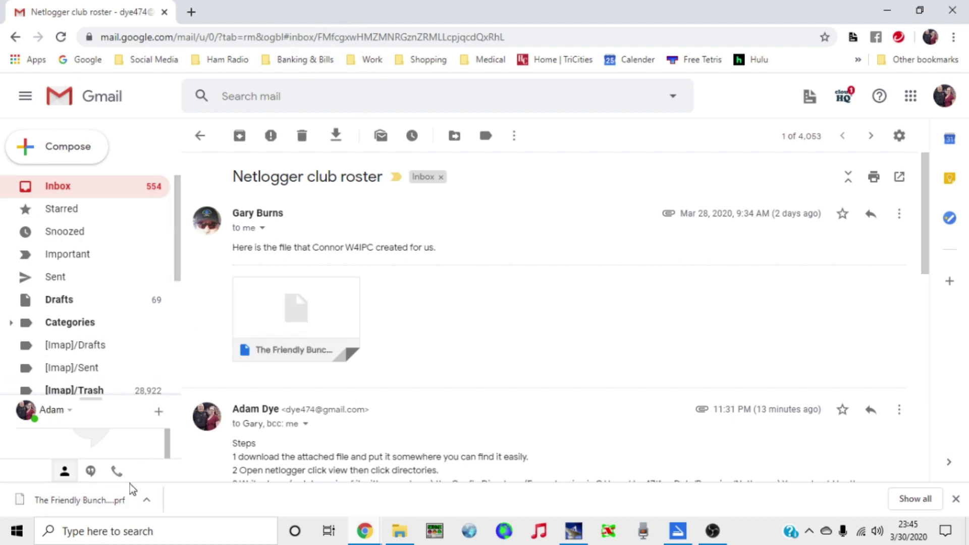
Shrink and move the browser aside, then drag The Friendly Bunch.prf into MiscProfiles.
click(920, 11)
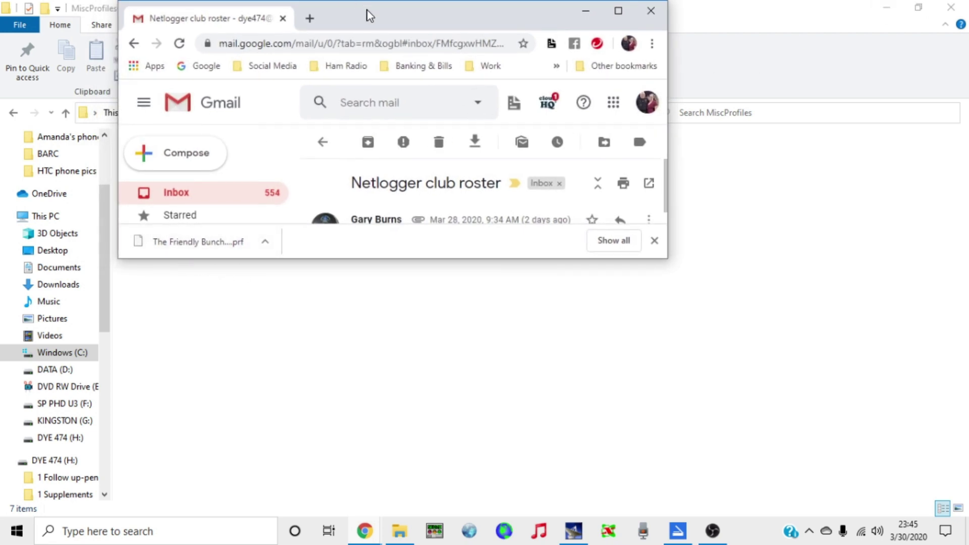
drag(367, 10, 647, 81)
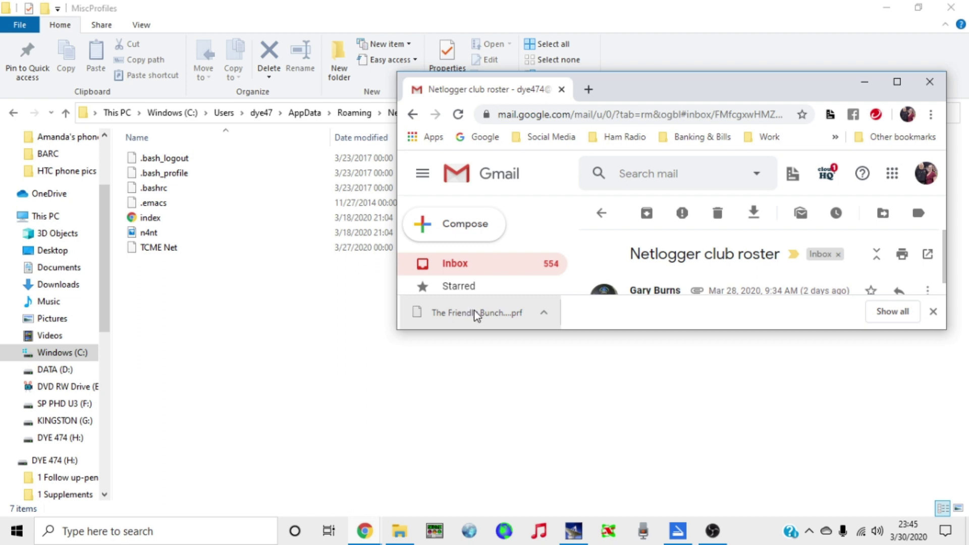
drag(475, 316, 183, 275)
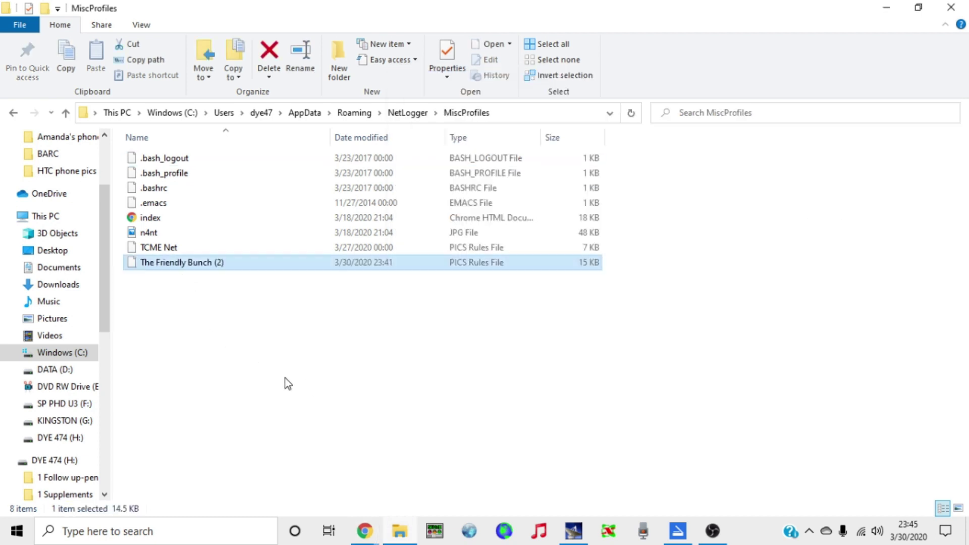
click(233, 333)
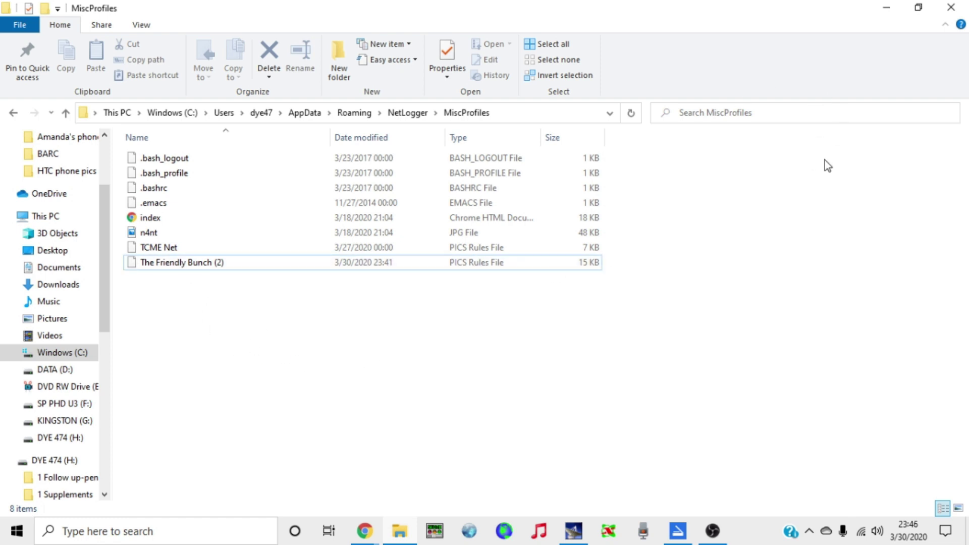
Close File Explorer, minimize Gmail and restore NetLogger.
click(950, 9)
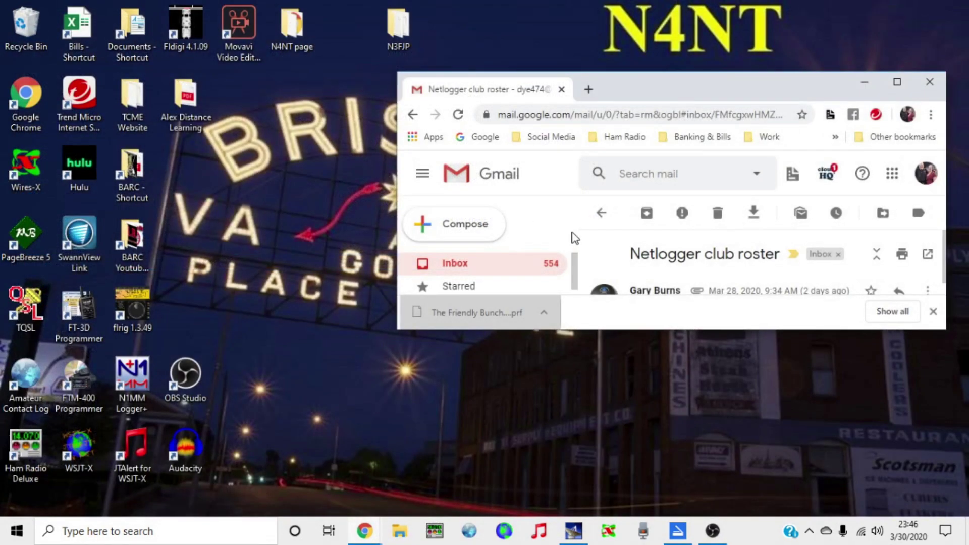
click(863, 83)
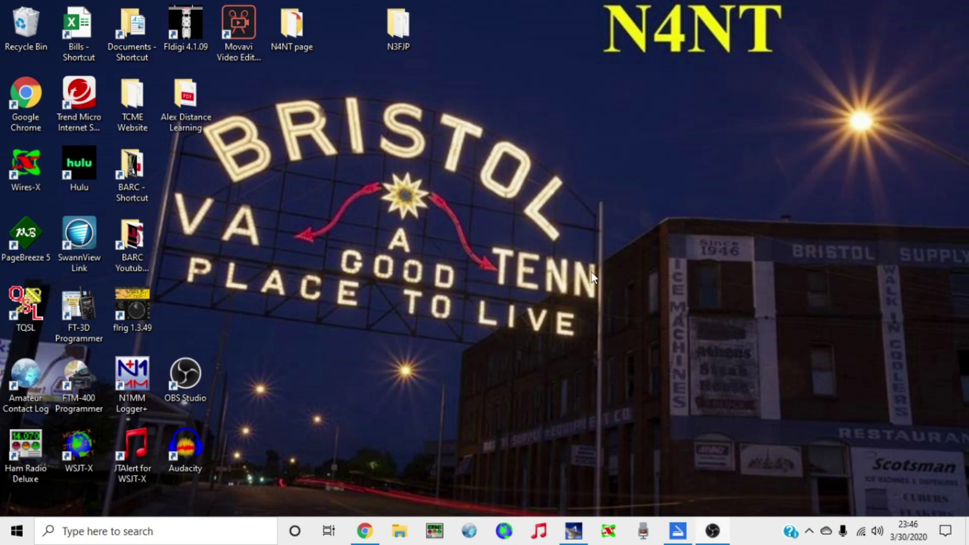
click(573, 530)
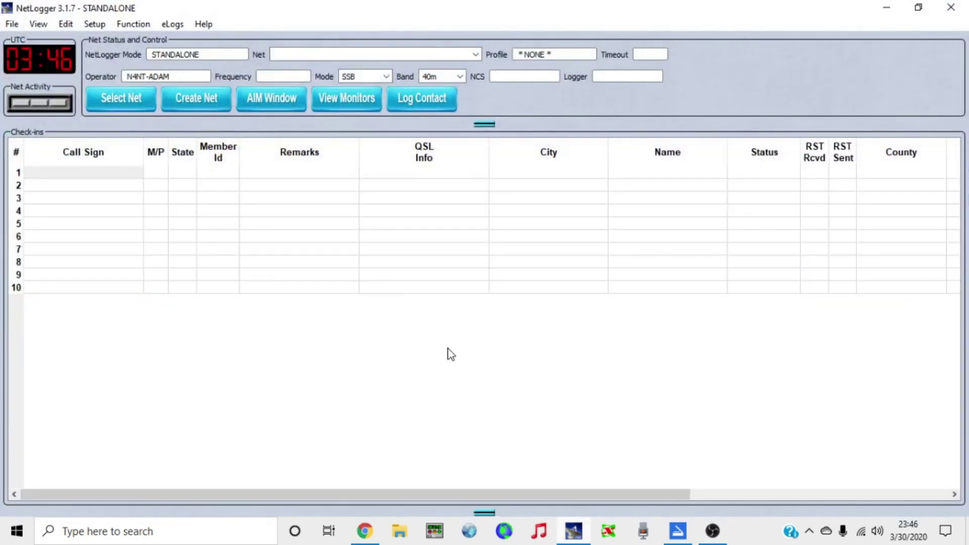
Load The Friendly Bunch (2) profile through Setup > Club Profile.
click(94, 24)
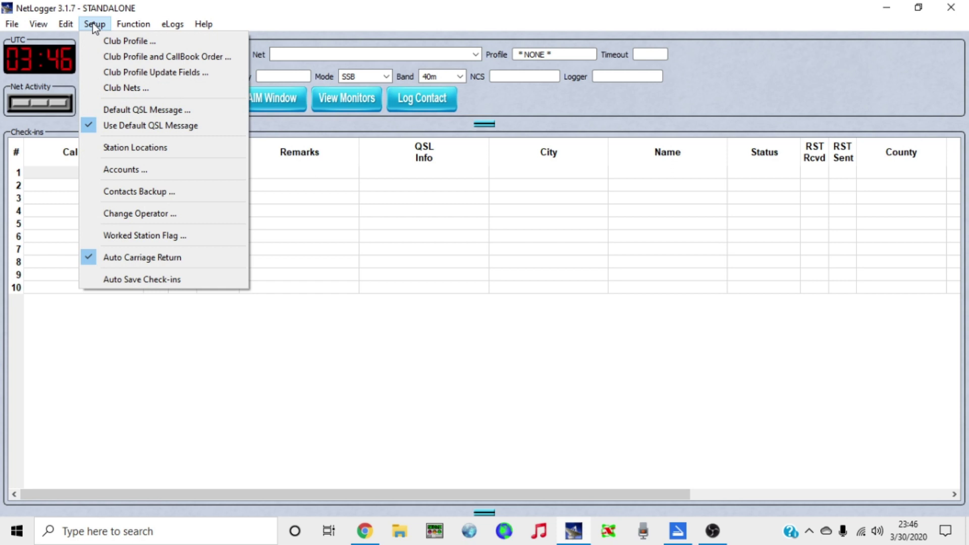
click(127, 41)
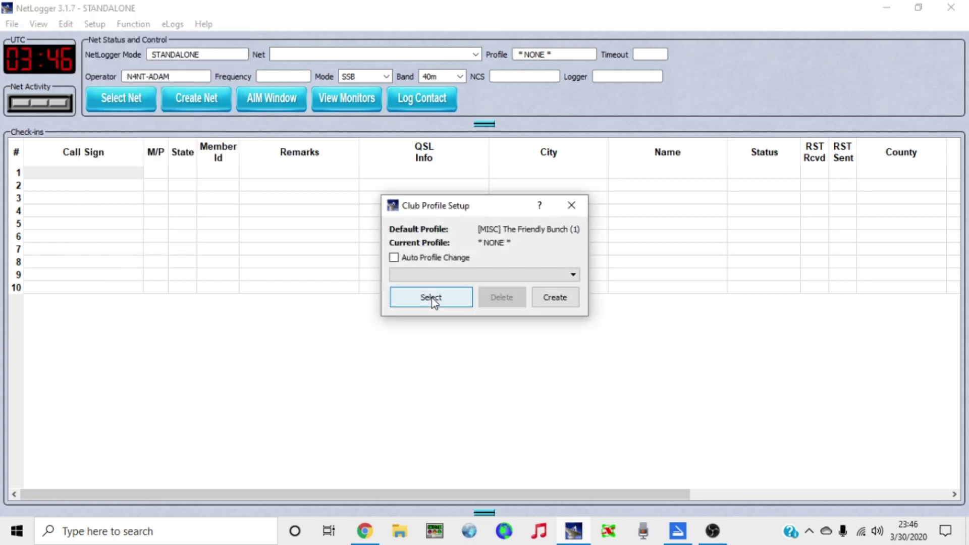
click(573, 275)
drag(577, 320, 575, 337)
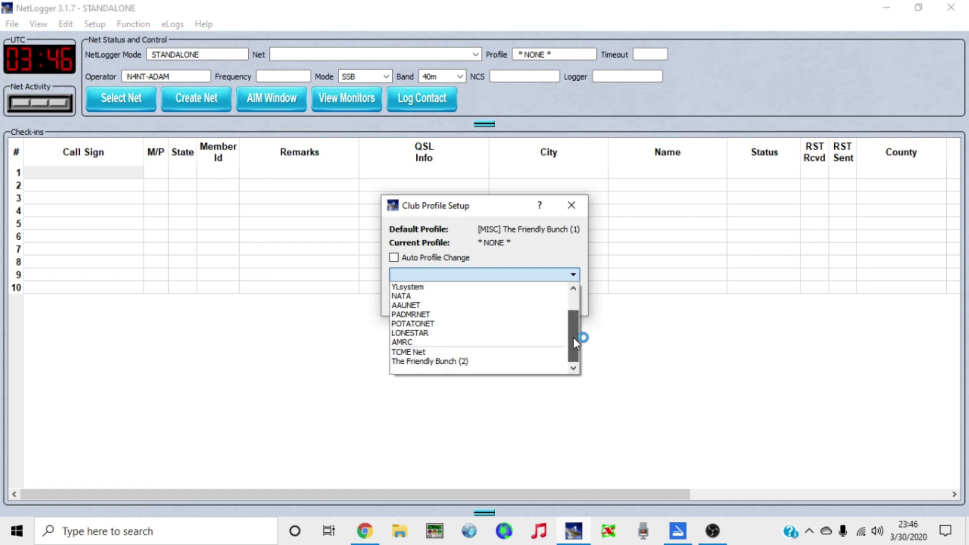
click(432, 364)
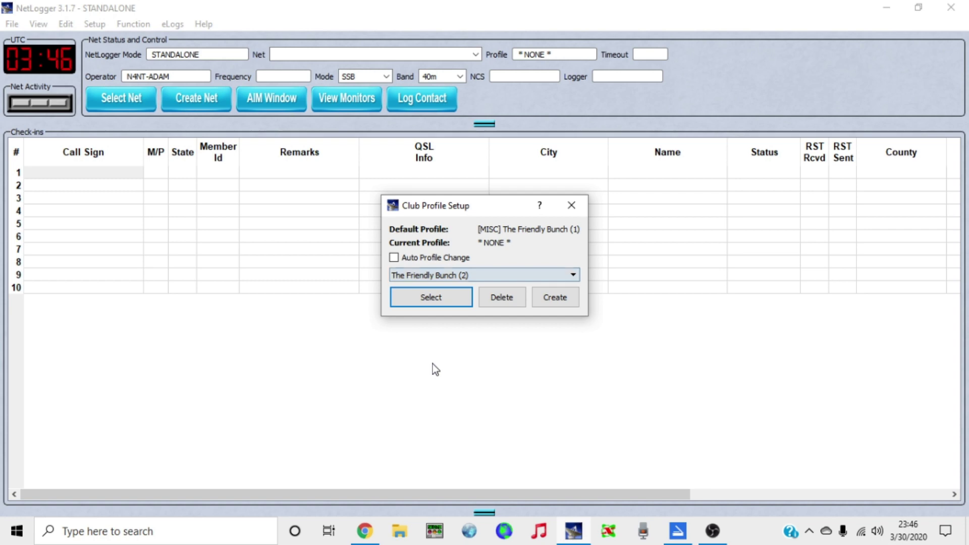
click(435, 298)
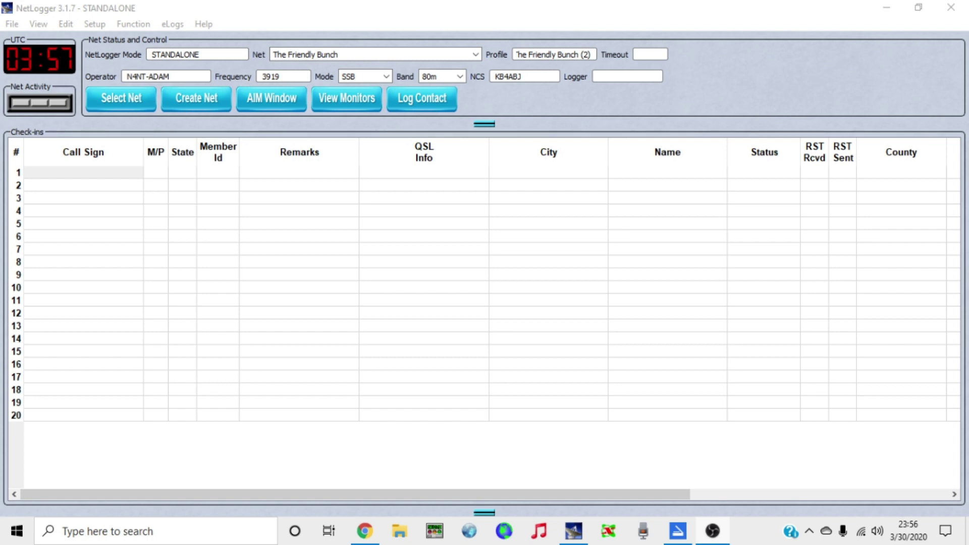
Enter the first station's call sign in row 1 so its roster details auto-fill.
click(55, 177)
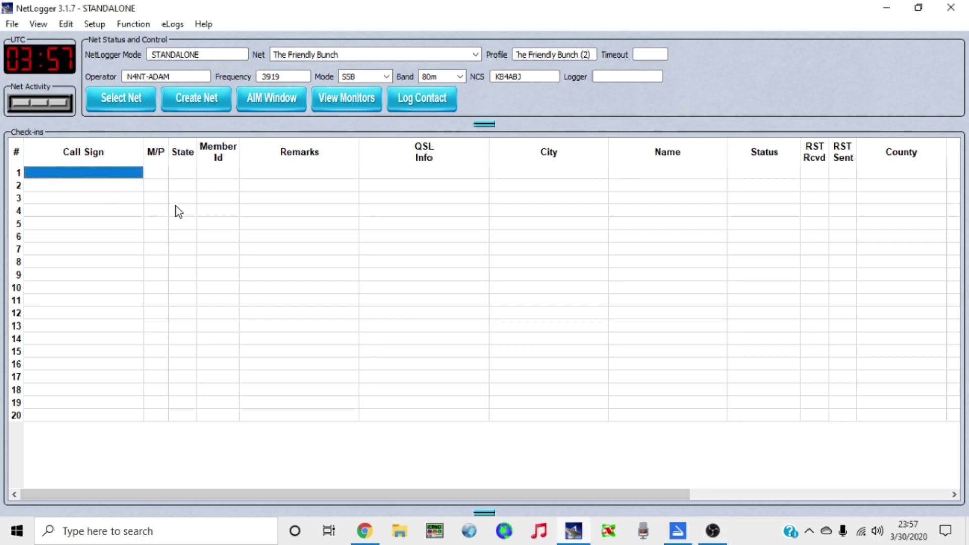
text(N4)
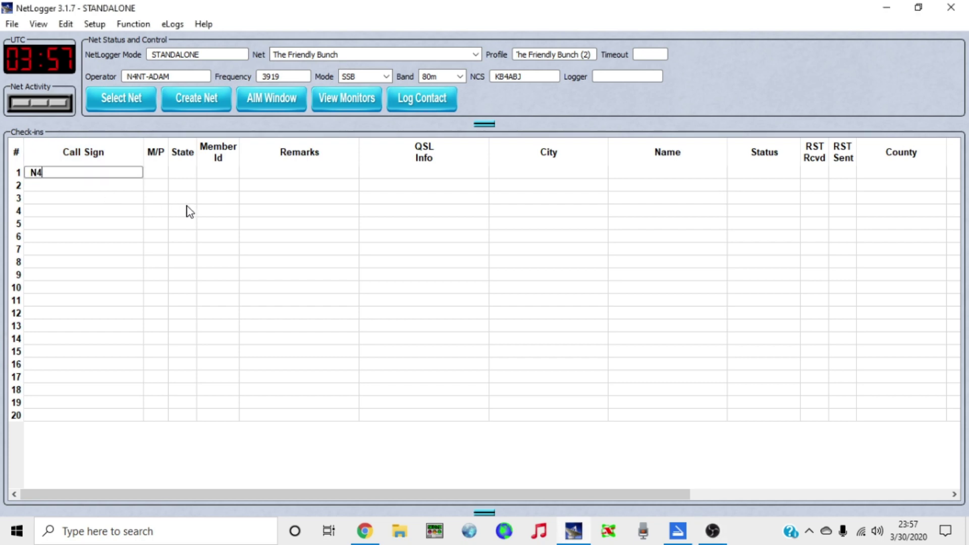
text(KZS)
key(Tab)
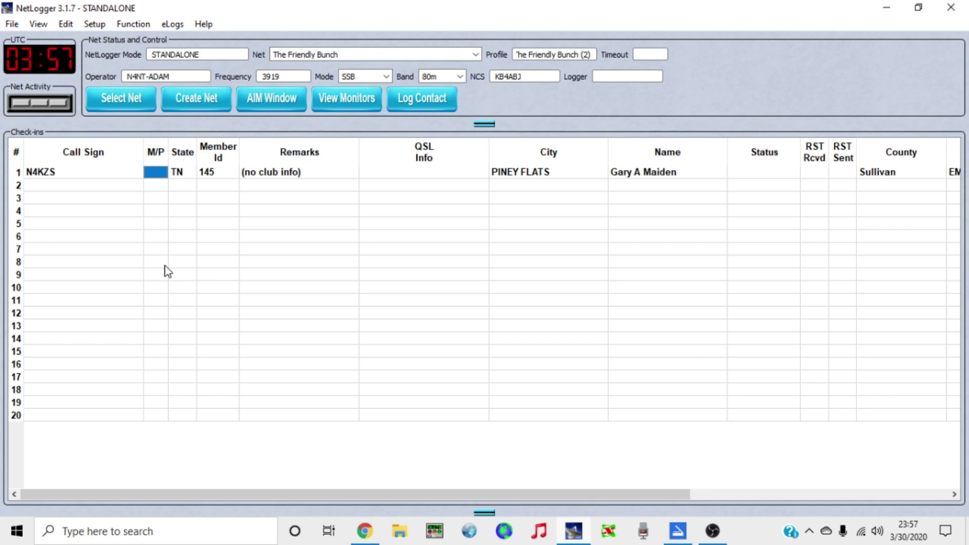
Clear the stray member number typed into row 2's Member Id cell.
click(224, 185)
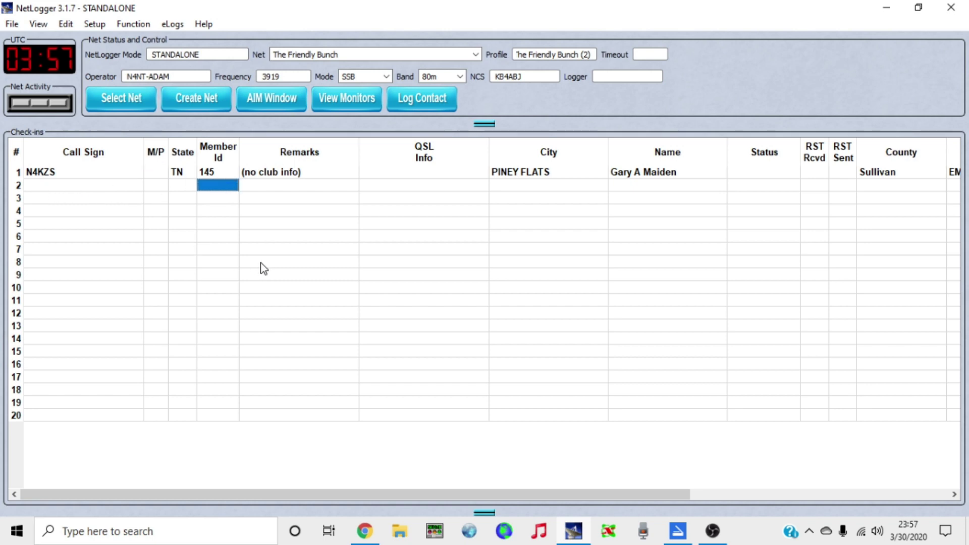
text(1)
key(Tab)
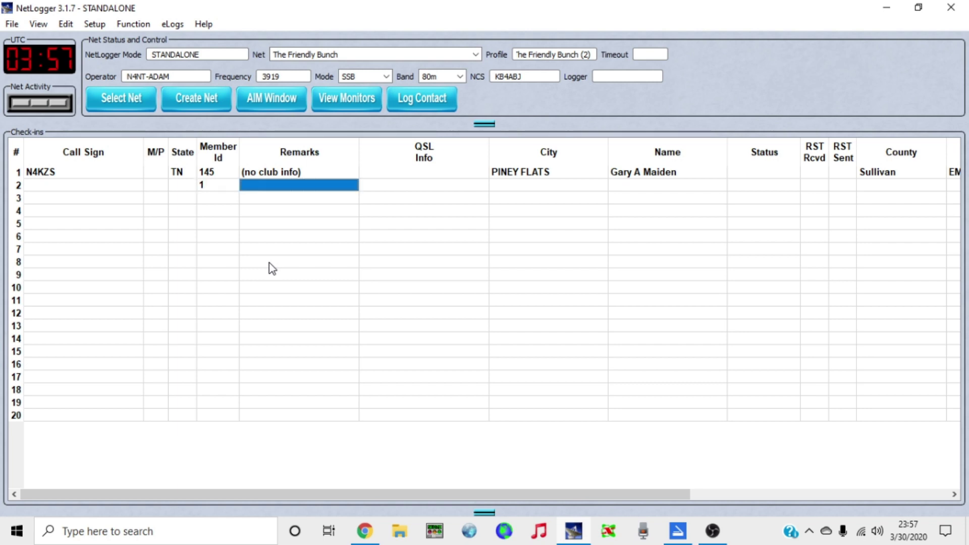
click(221, 182)
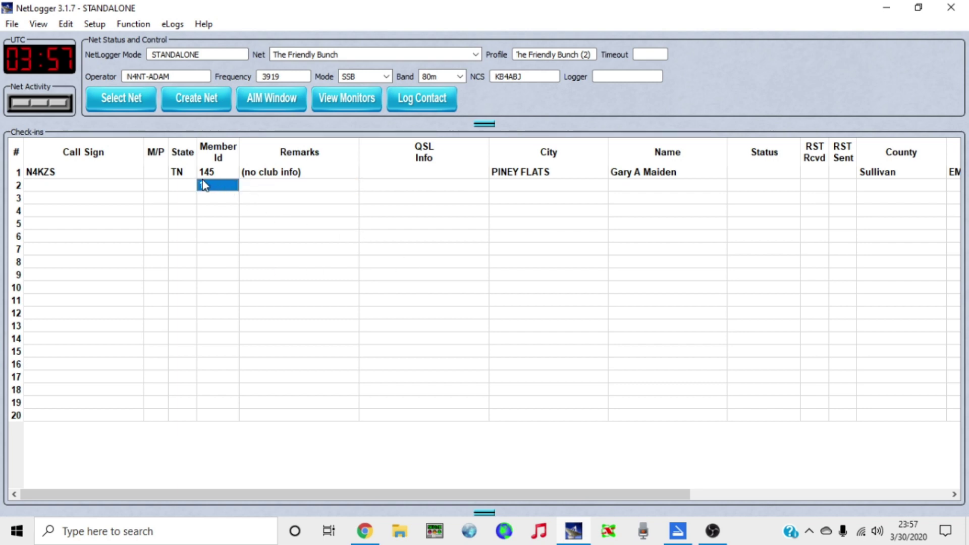
click(204, 185)
key(BackSpace)
click(328, 273)
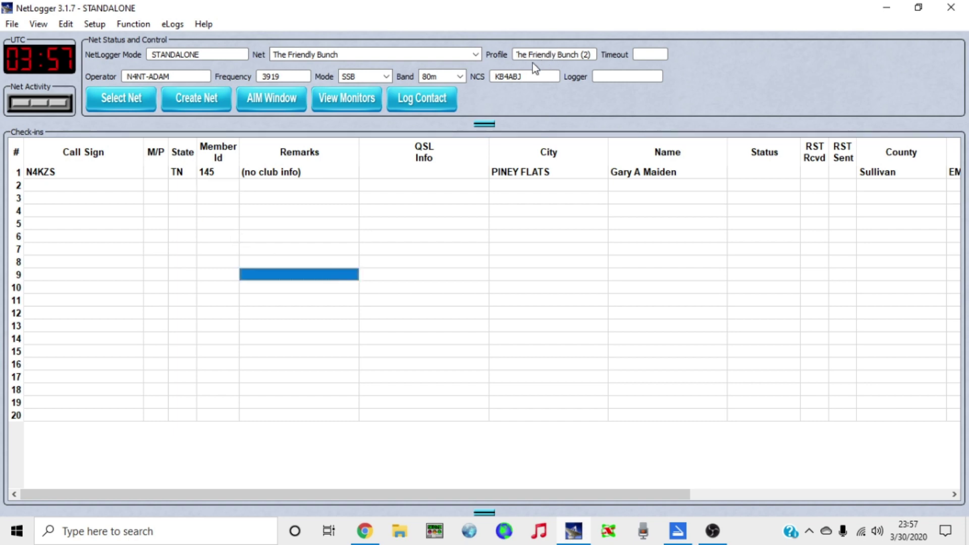
Enter member numbers in rows 2 and 3's Call Sign cells to look up both members.
click(87, 185)
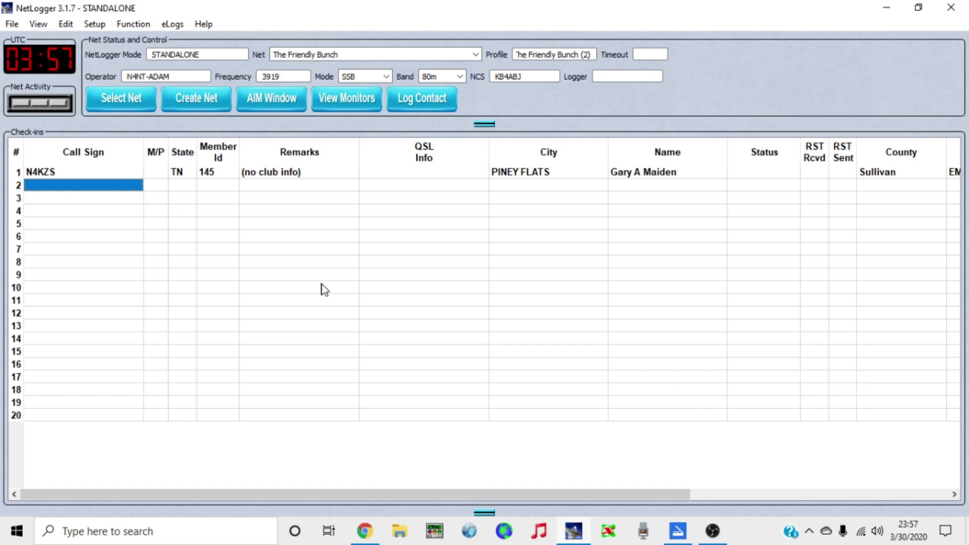
text(1)
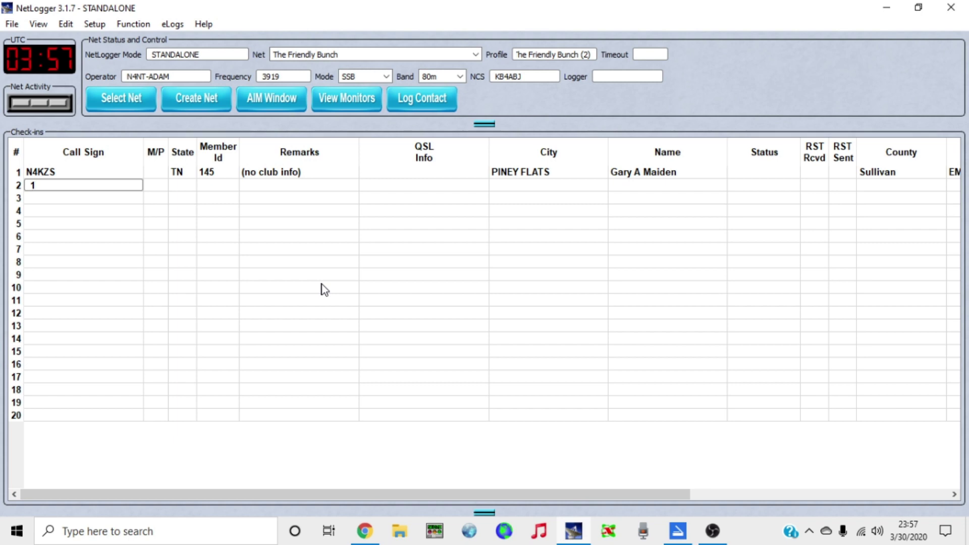
key(Return)
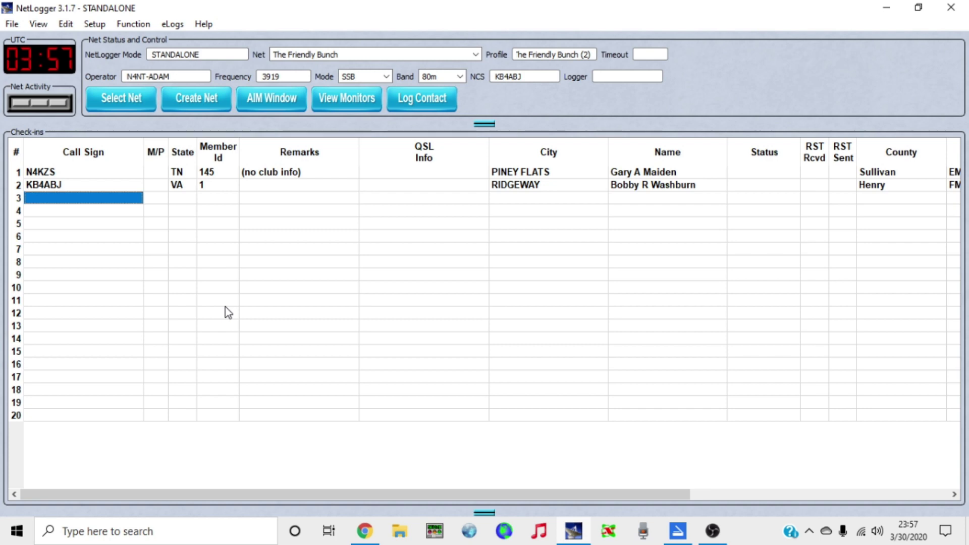
text(130)
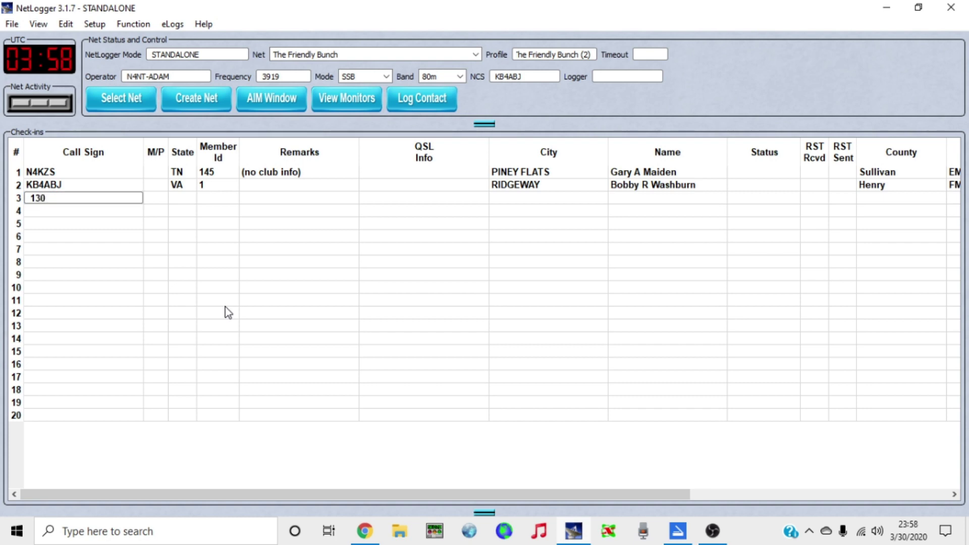
key(Return)
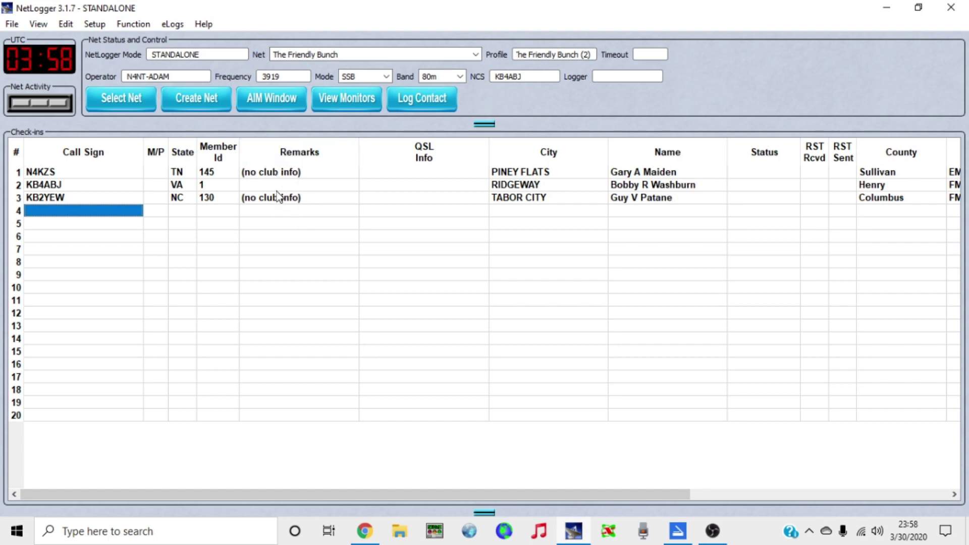
Put row 1's '(no club info)' Remarks cell into edit mode.
double_click(289, 174)
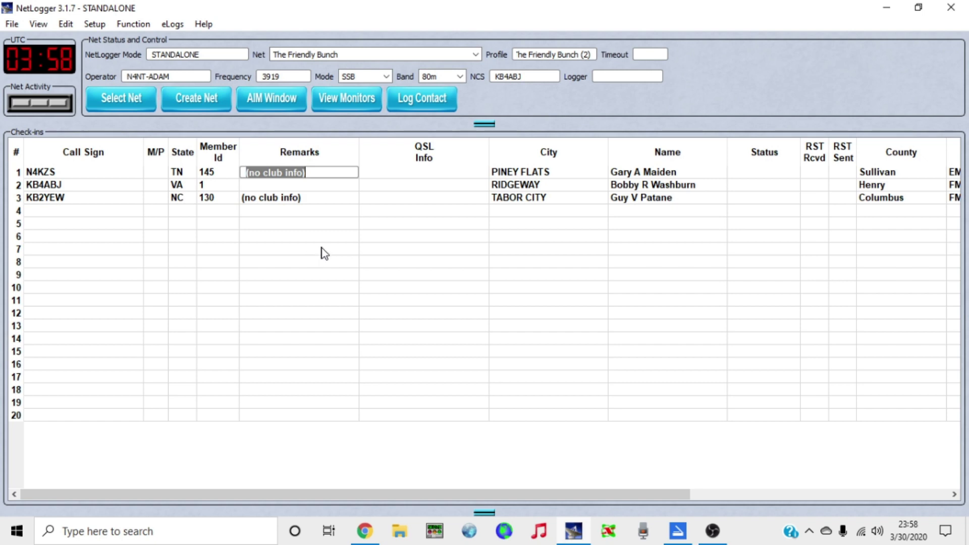
Change row 1's remark to NOT AT HOME, then delete it, leaving the remark blank.
text(NOT AT )
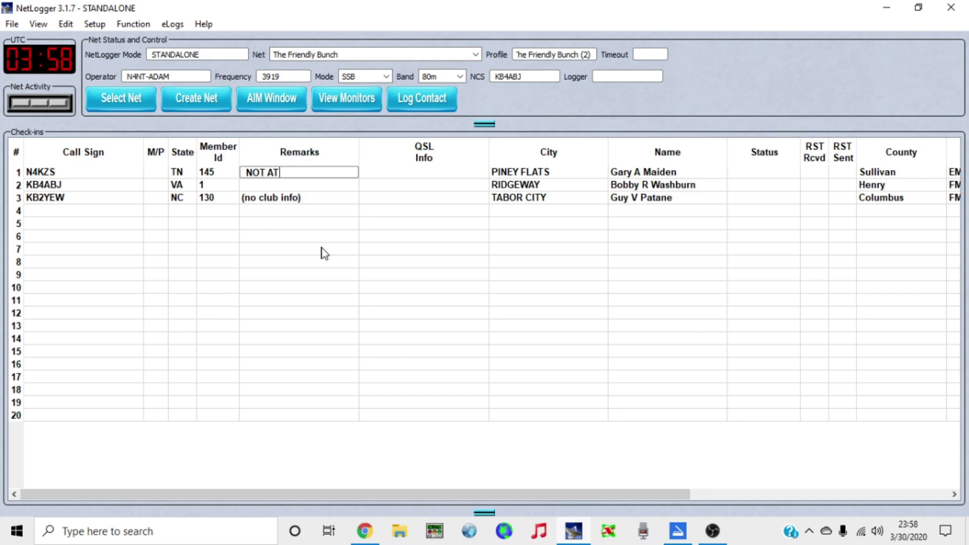
text(HOME)
click(231, 276)
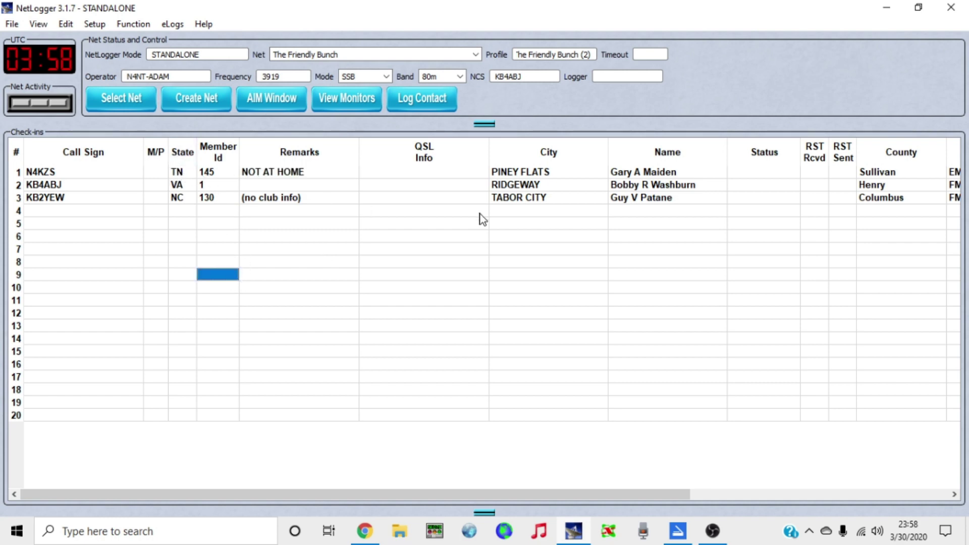
double_click(274, 174)
key(BackSpace)
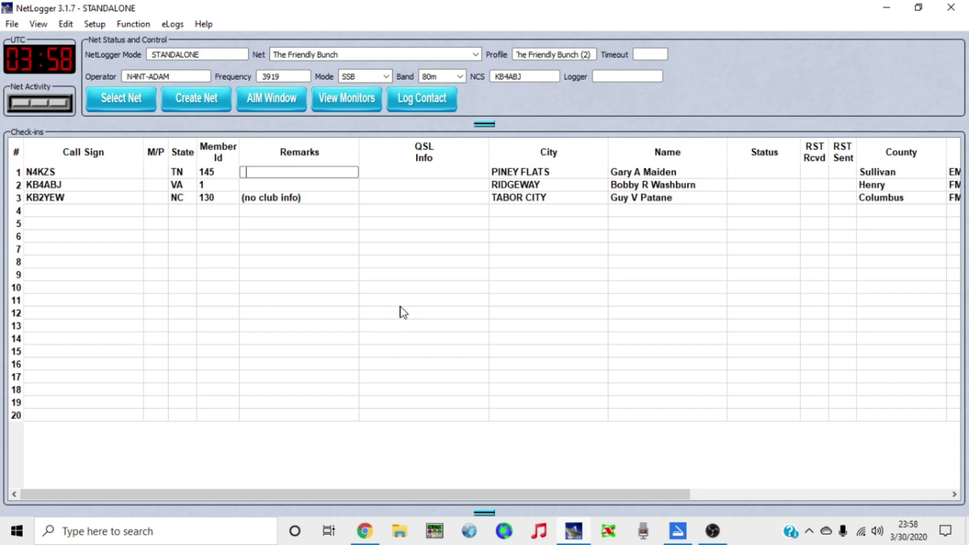
click(310, 249)
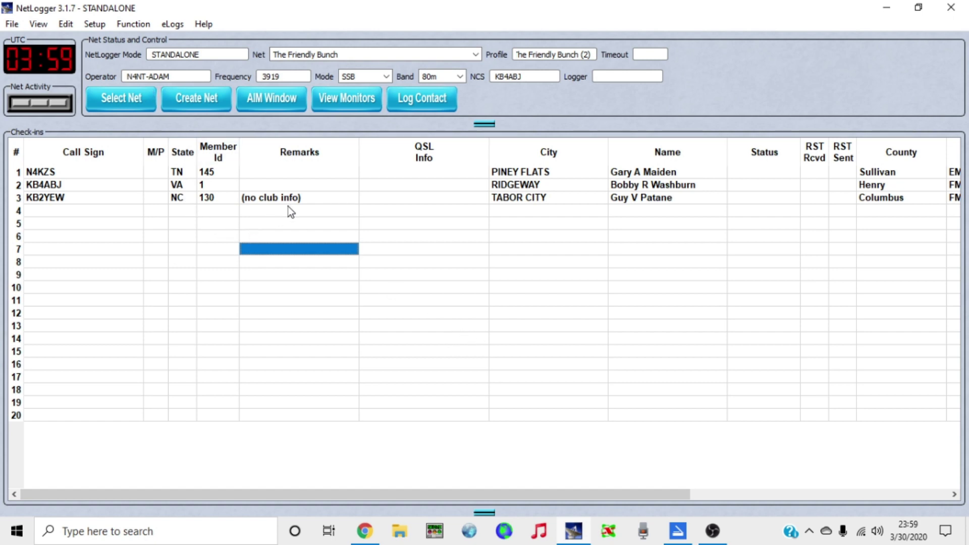
click(96, 25)
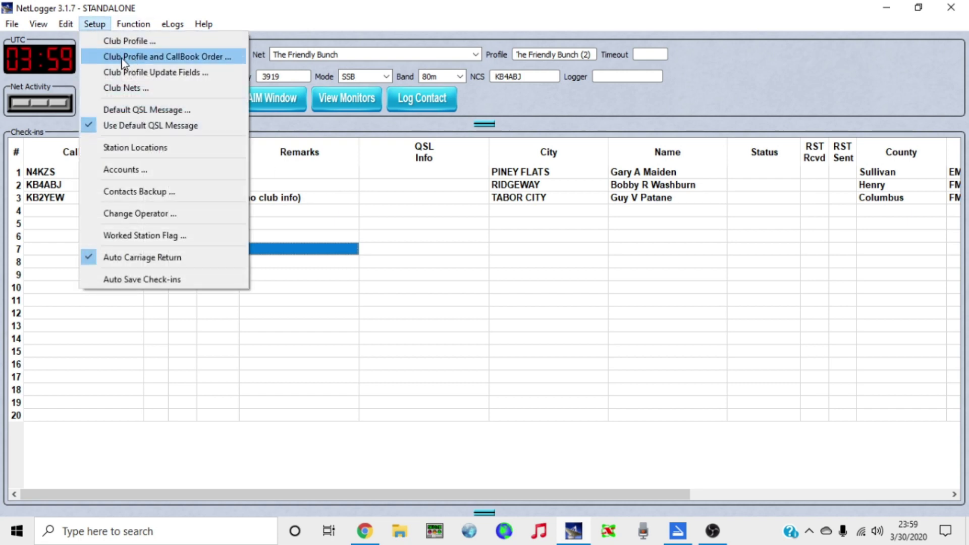
In Club Profile and CallBook Order, keep Club Profile as the Member Id source, check the City sources, and close.
click(163, 62)
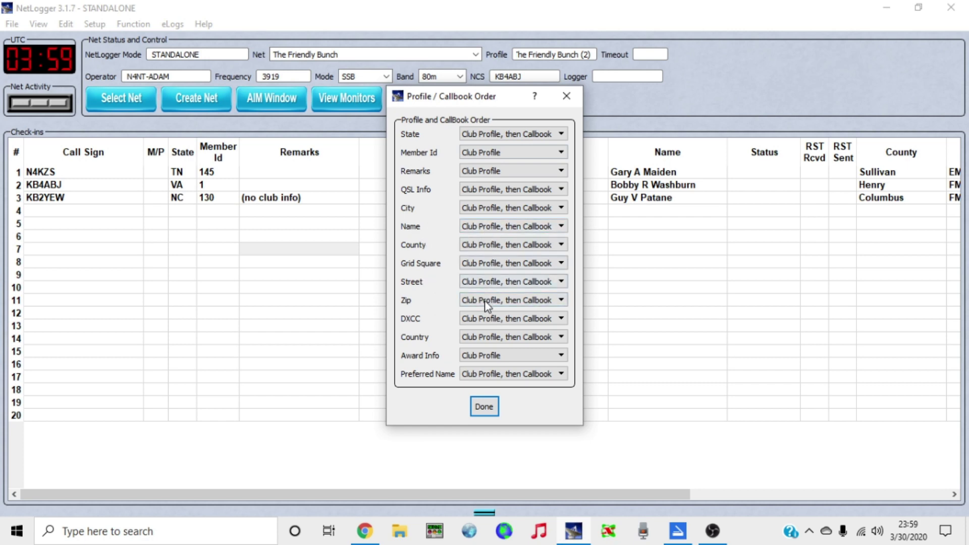
click(503, 151)
click(503, 152)
click(534, 207)
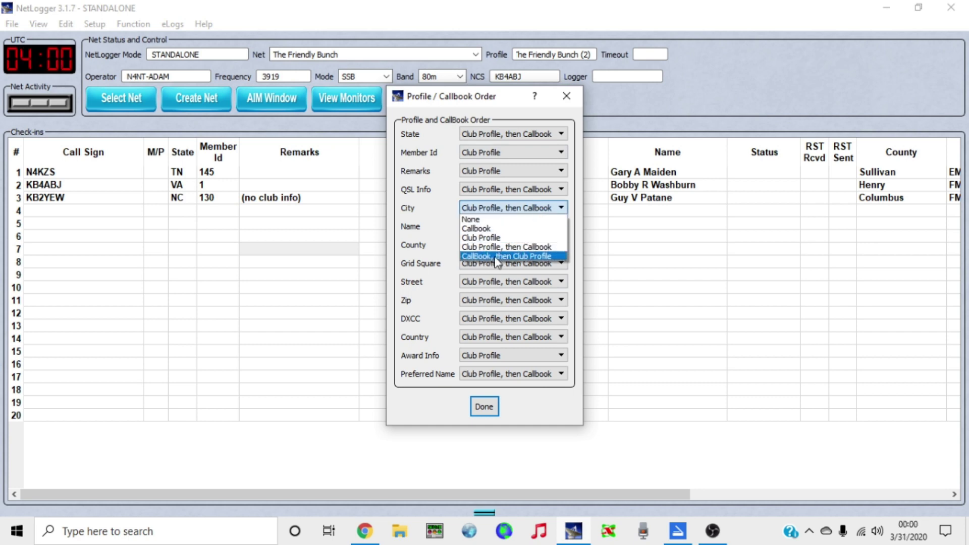
click(483, 407)
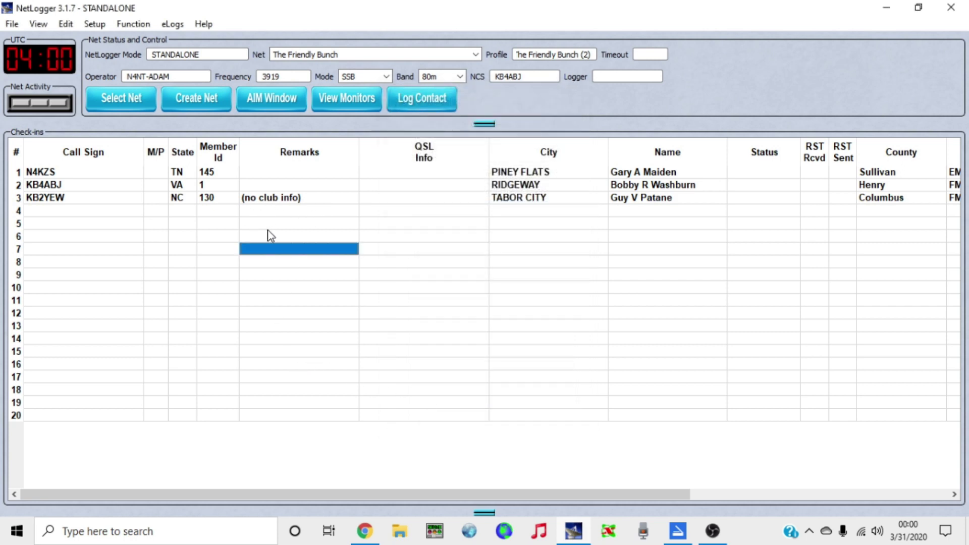